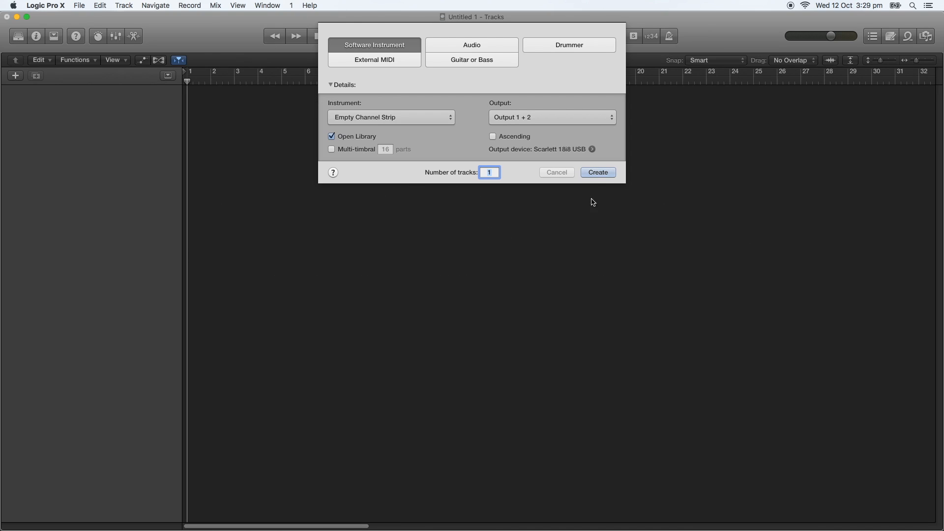
# - Create one software instrument track with an empty channel strip, hide the Library and show the Inspector
pyautogui.click(601, 173)
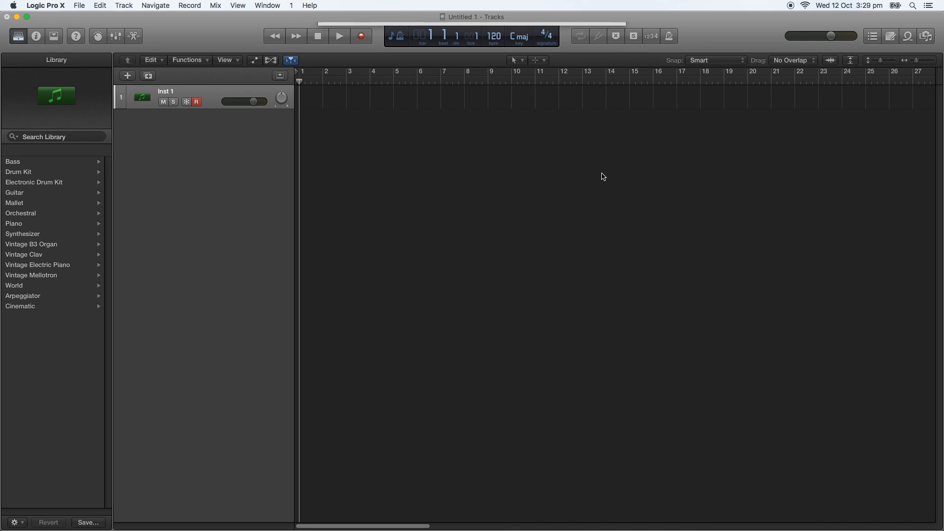
pyautogui.click(17, 35)
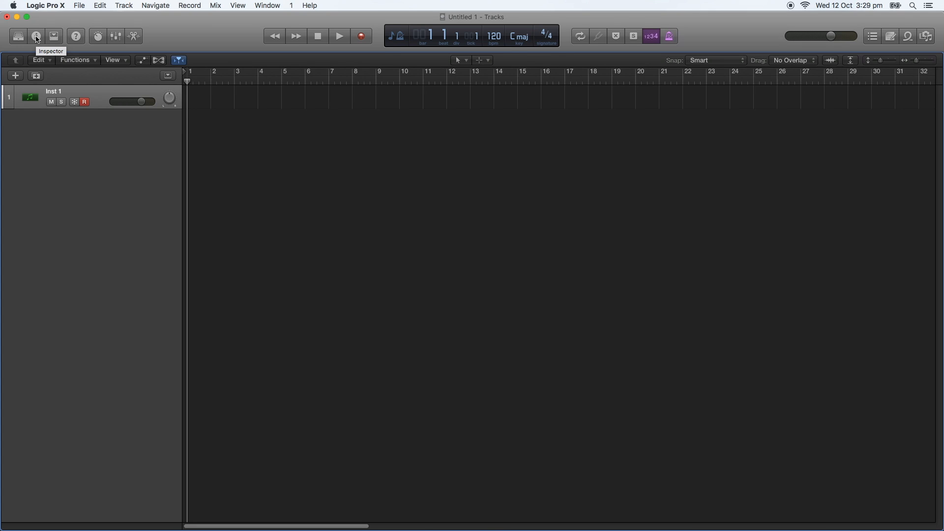
pyautogui.click(36, 37)
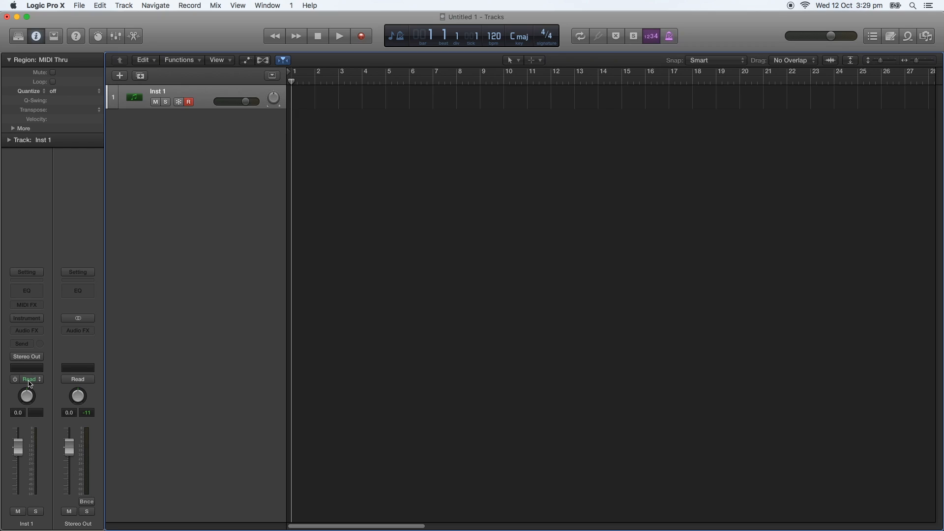
# - Load Native Instruments Kontakt 5 on Inst 1 as Multi-Output (16xStereo)
pyautogui.click(38, 321)
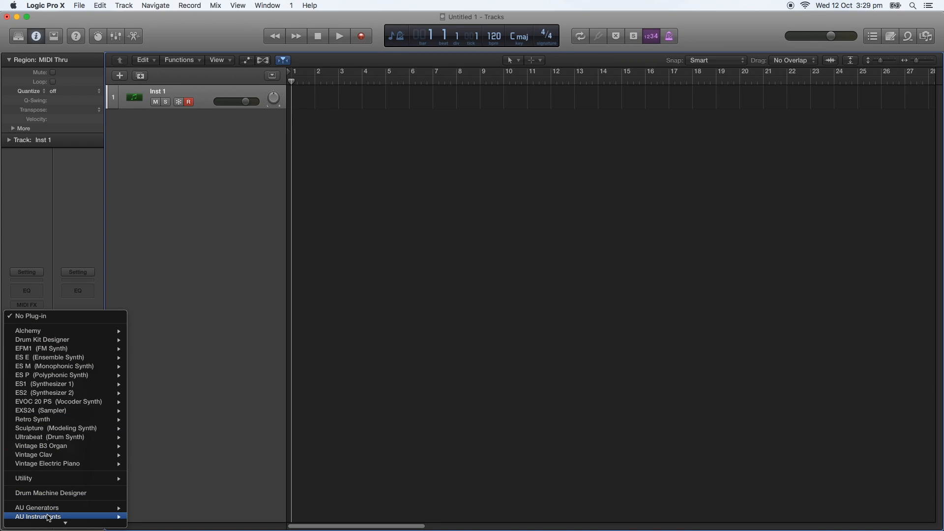
pyautogui.moveTo(48, 519)
pyautogui.moveTo(197, 513)
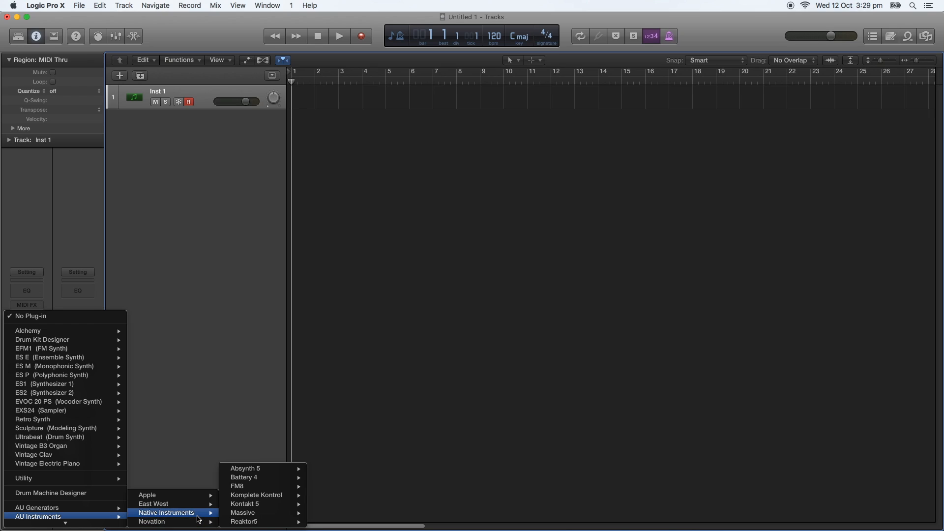
pyautogui.moveTo(275, 508)
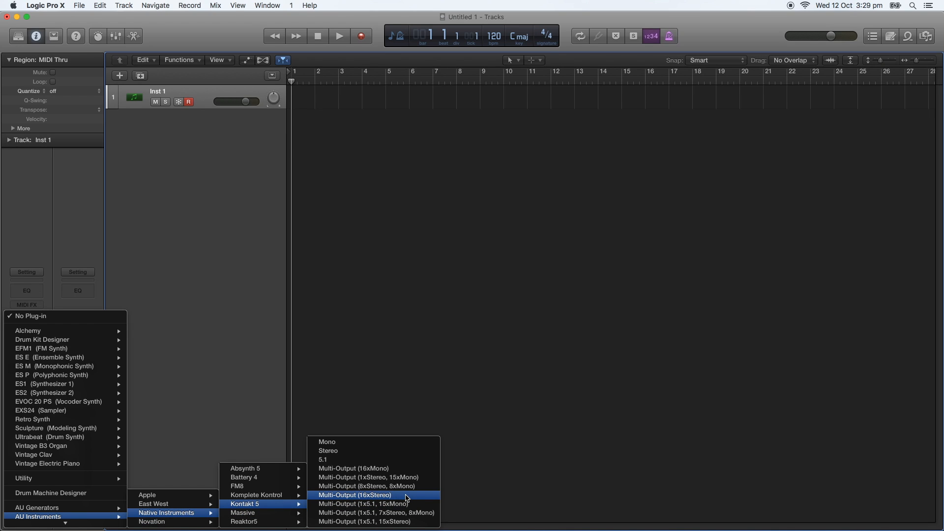
pyautogui.click(407, 498)
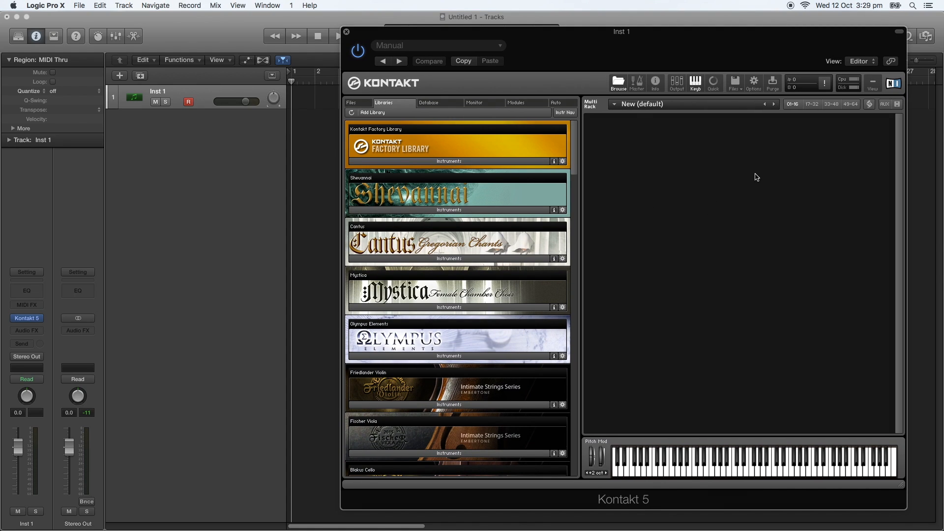
# - Show Kontakt's outputs and set the quantity of new master channels to 16
pyautogui.click(677, 84)
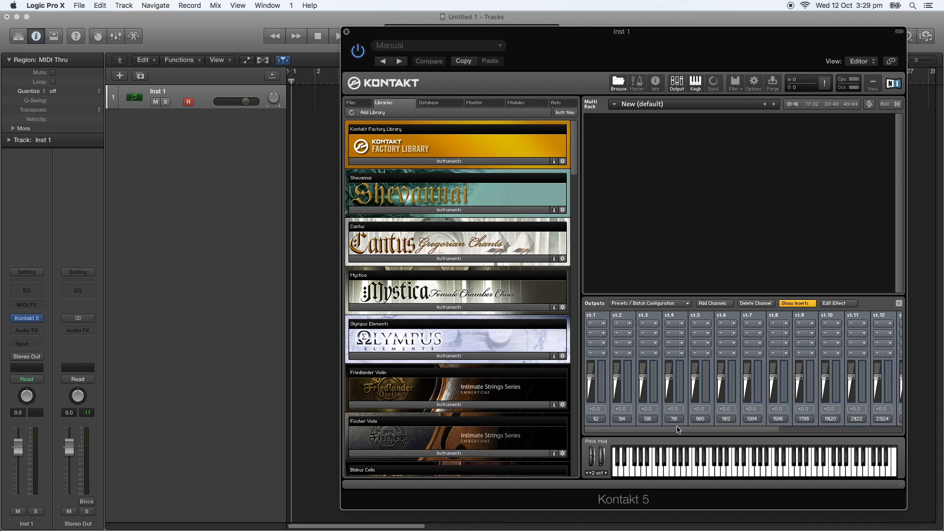
pyautogui.moveTo(616, 431); pyautogui.dragTo(578, 430)
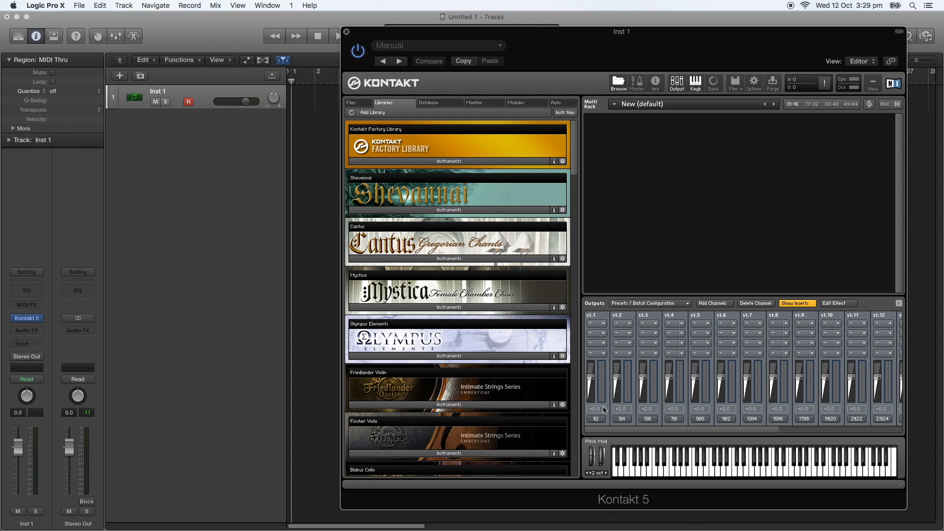
pyautogui.click(713, 304)
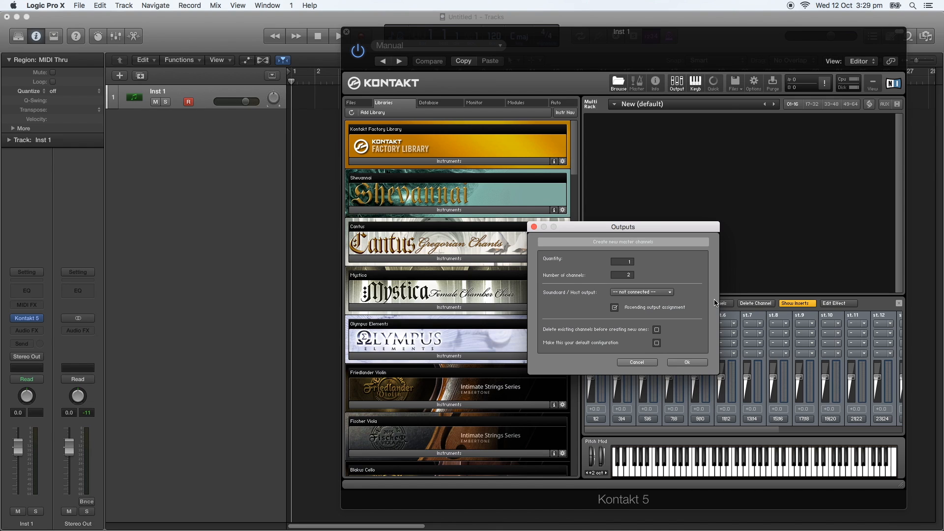
pyautogui.click(627, 263)
pyautogui.write('1')
pyautogui.press('Return')
# - Create the channels starting at host output st.1 [1], deleting the existing ones and making this the default configuration
pyautogui.click(663, 294)
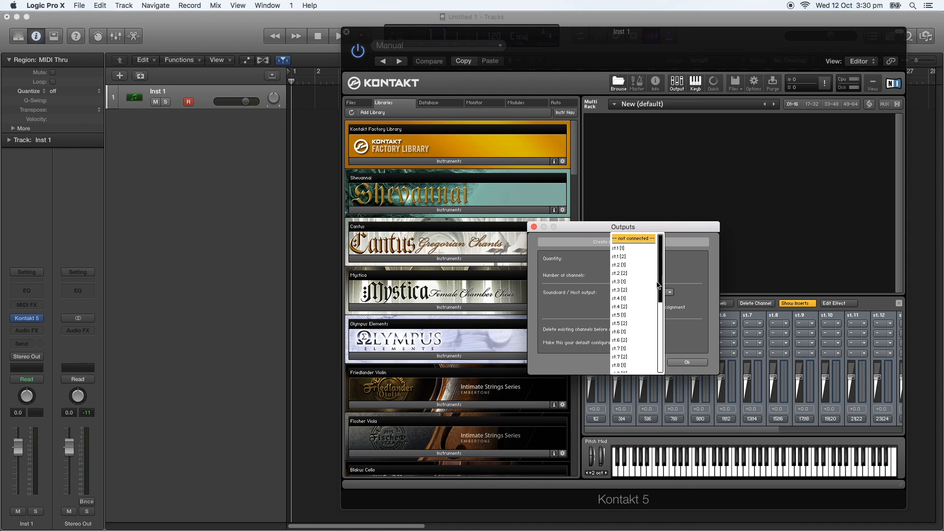
pyautogui.click(637, 247)
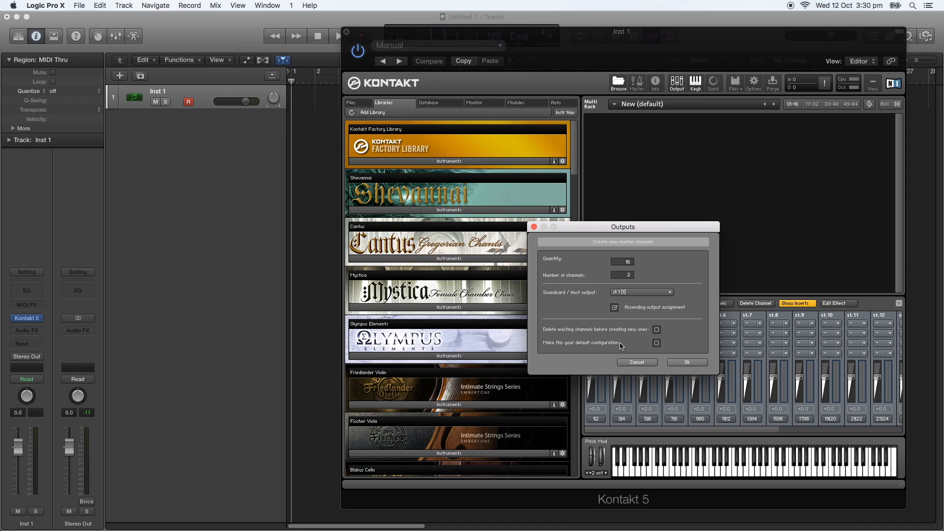
pyautogui.click(657, 331)
pyautogui.click(688, 363)
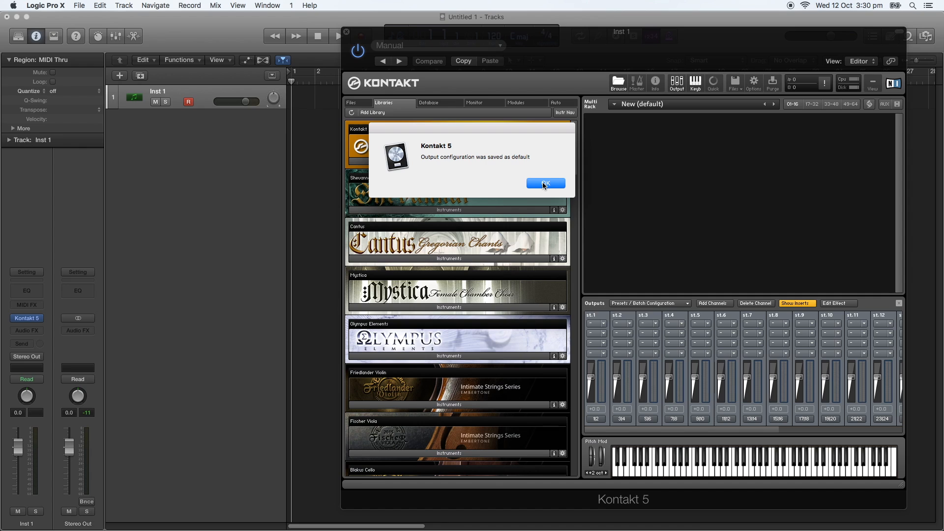
pyautogui.click(545, 183)
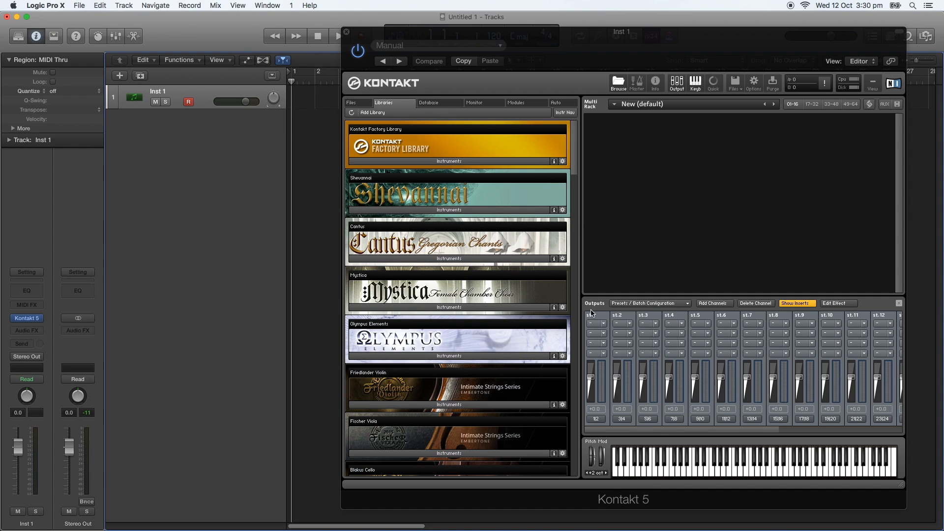
# - Look through the full row of Kontakt output channels and hide the outputs section
pyautogui.hscroll(5, 713, 344)
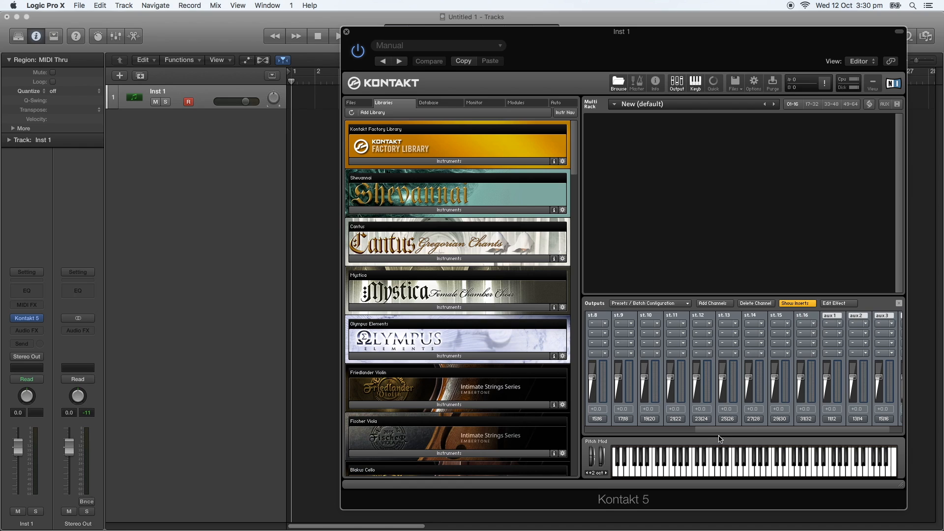
pyautogui.moveTo(715, 431); pyautogui.dragTo(582, 430)
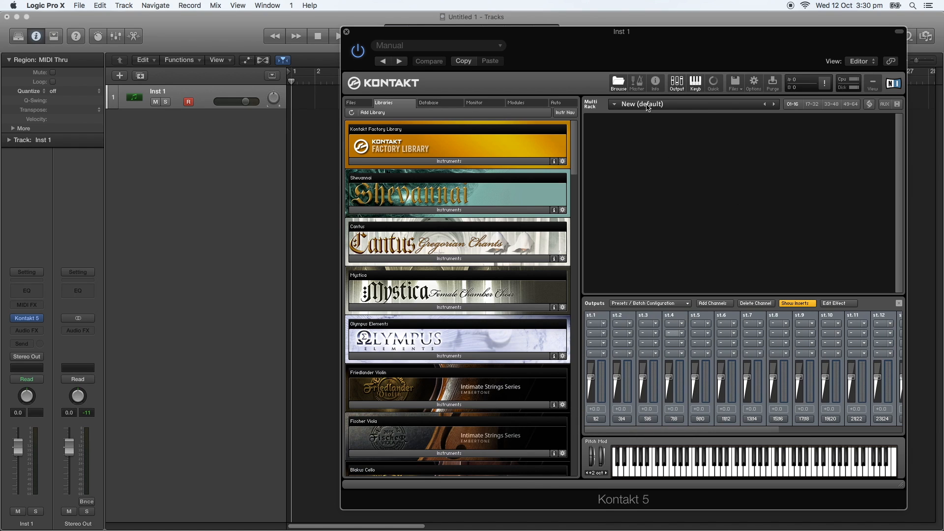
pyautogui.click(677, 85)
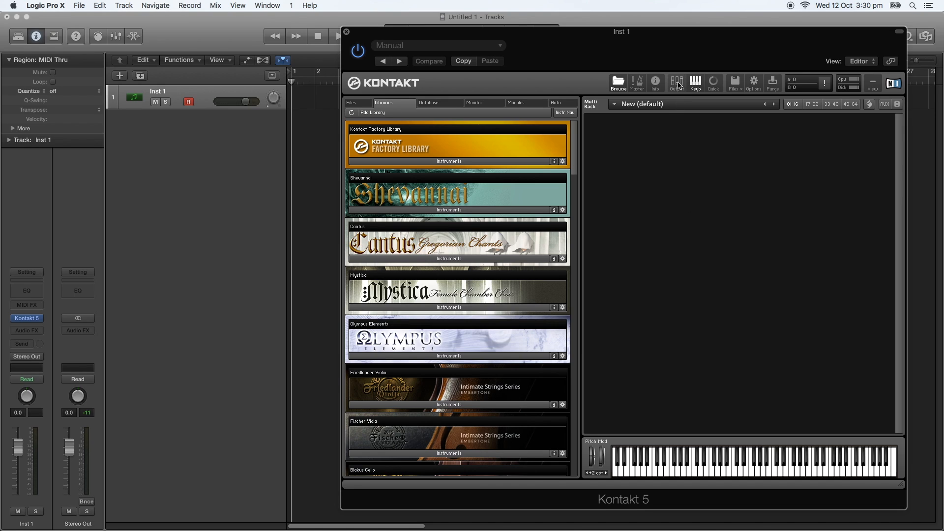
# - Load Harp.nki from the VSL Strings folder of the Kontakt Factory Library and select it in the rack
pyautogui.click(444, 161)
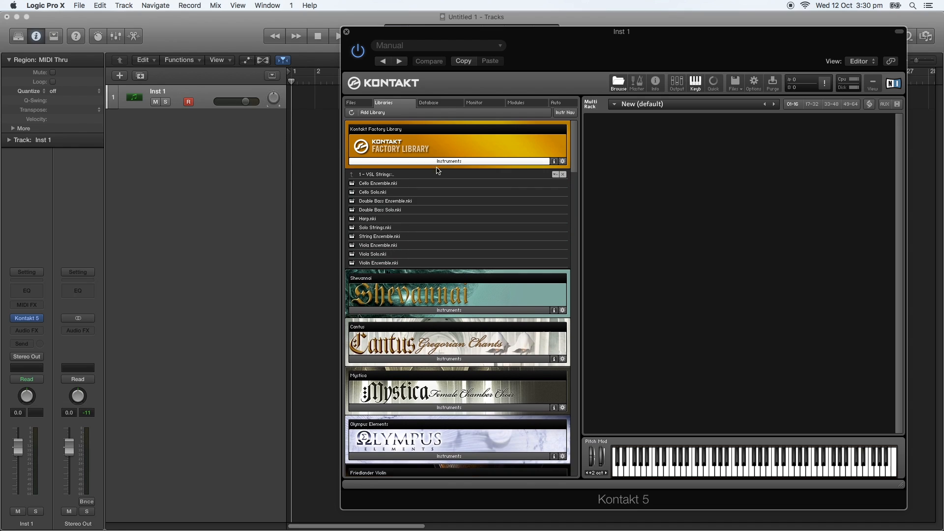
pyautogui.doubleClick(368, 219)
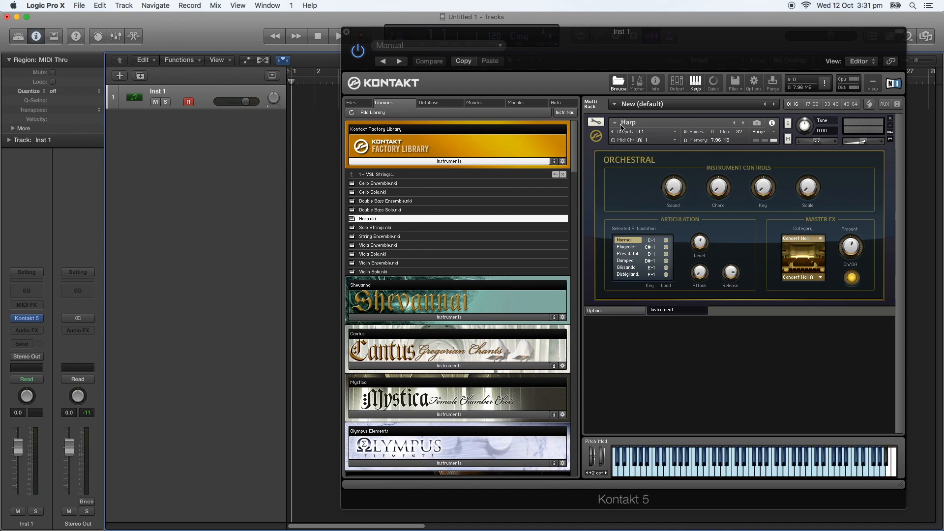
pyautogui.click(657, 122)
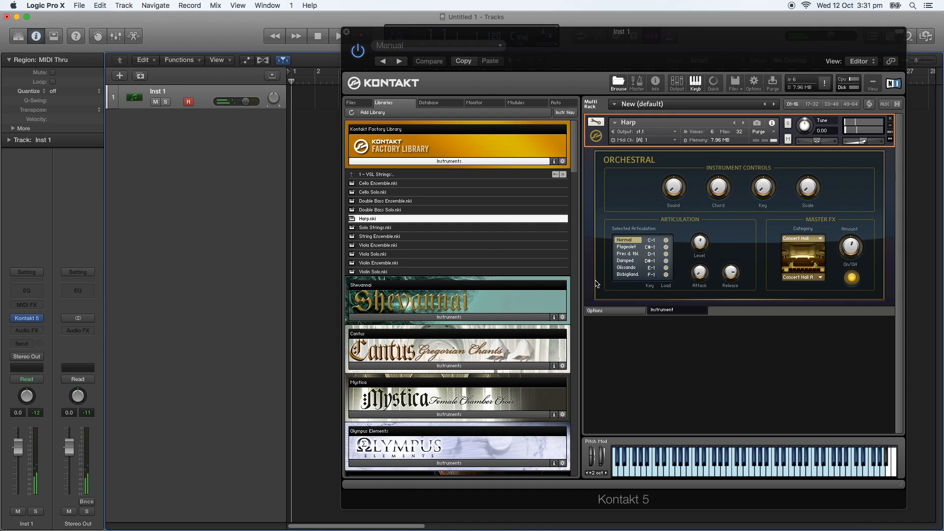
# - Add Viola Solo.nki to the rack below the Harp
pyautogui.scroll(-3, 574, 169)
pyautogui.scroll(2, 575, 167)
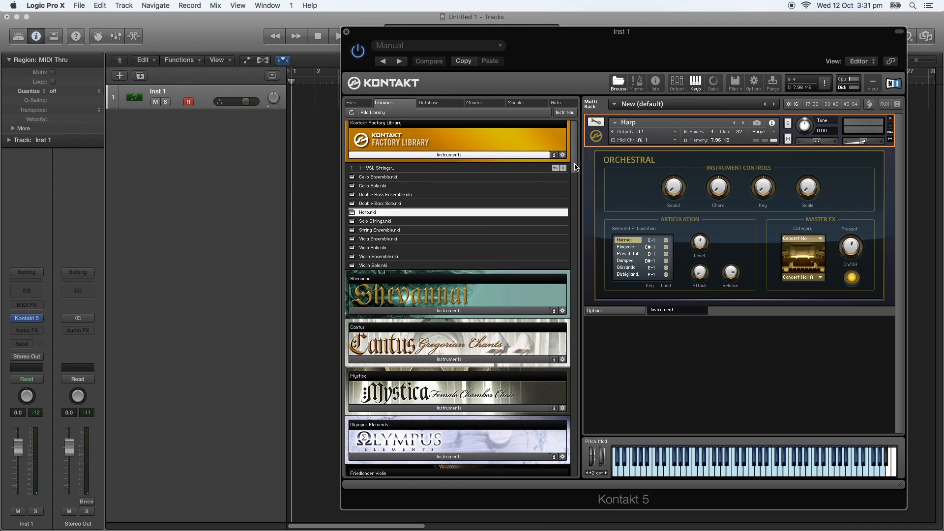
pyautogui.click(388, 248)
pyautogui.moveTo(388, 249); pyautogui.dragTo(687, 352)
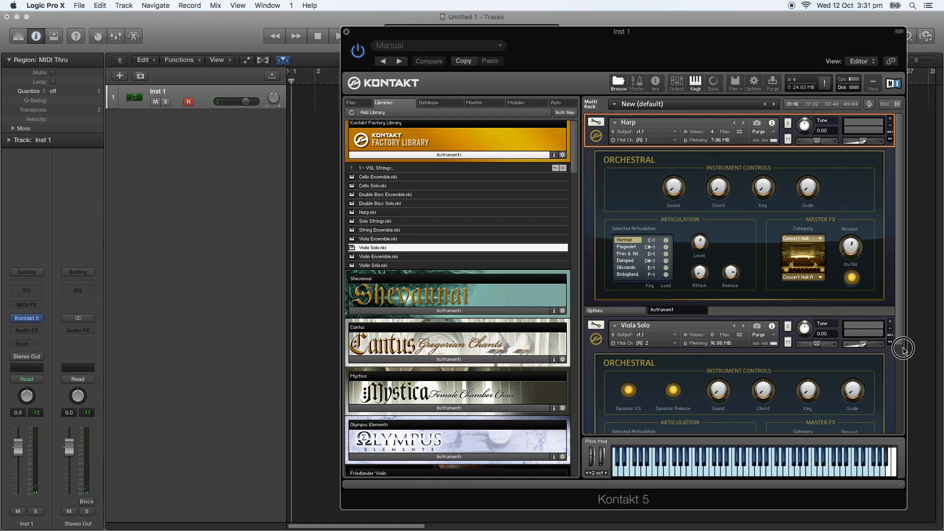
pyautogui.moveTo(900, 344); pyautogui.dragTo(900, 376)
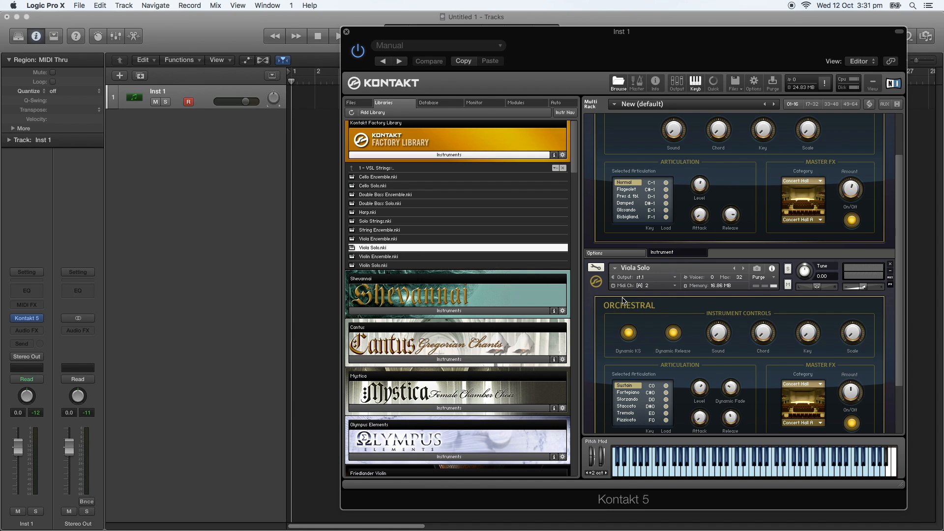
# - Hide the plug-in window and add an aux channel for Inst 1's multi-output in the mixer
pyautogui.press('v')
pyautogui.press('v')
pyautogui.press('v')
pyautogui.press('v')
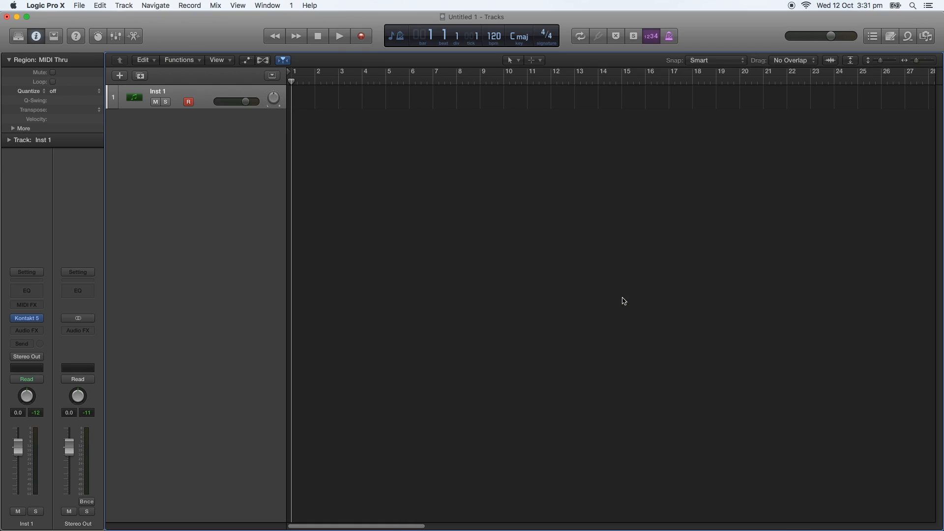
pyautogui.press('v')
pyautogui.click(117, 36)
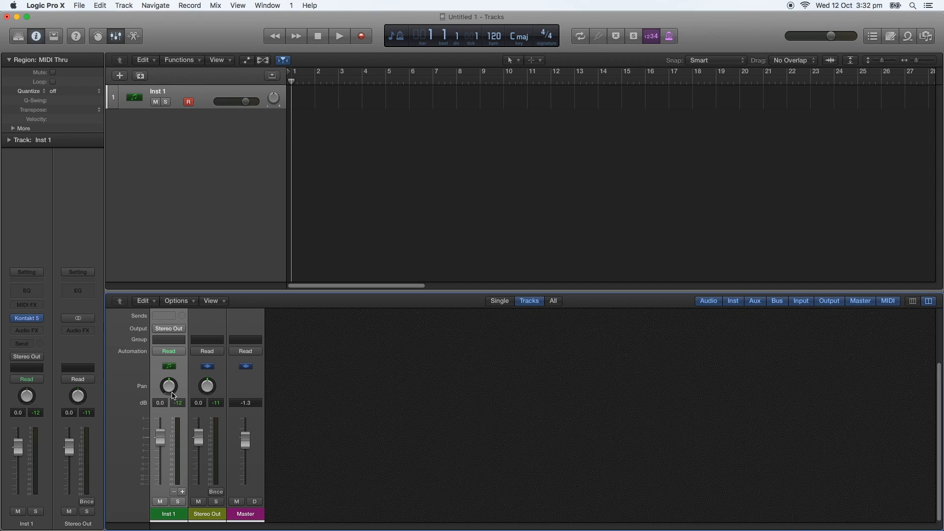
pyautogui.click(182, 492)
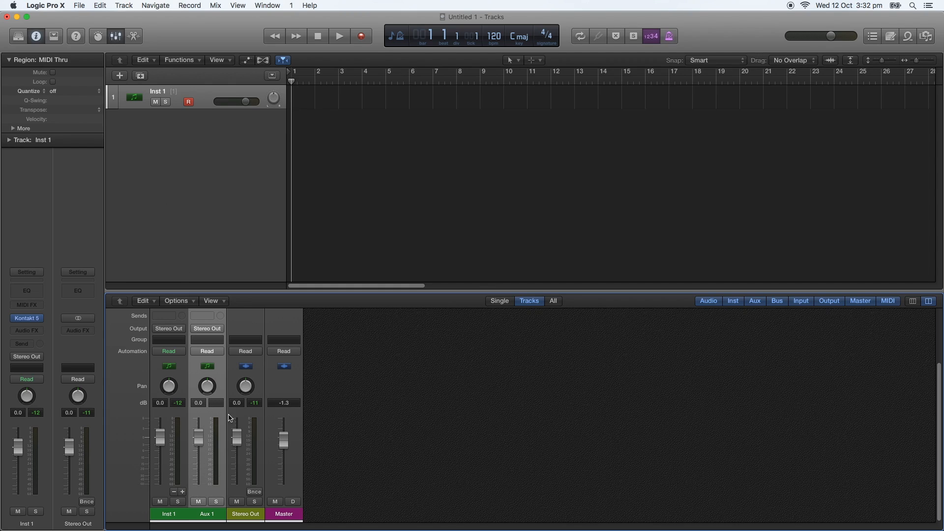
# - Create an arrangement track for the Aux 1 channel strip and leave that track selected
pyautogui.rightClick(209, 479)
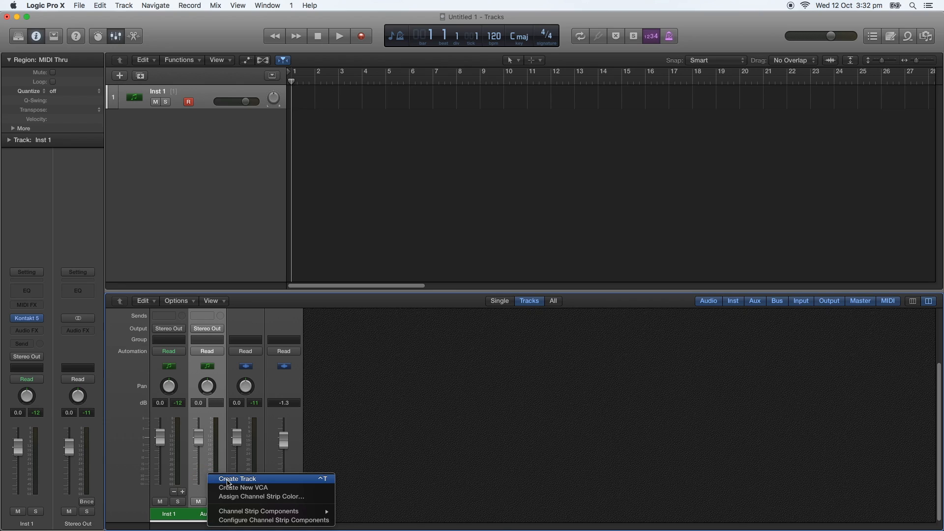
pyautogui.click(235, 479)
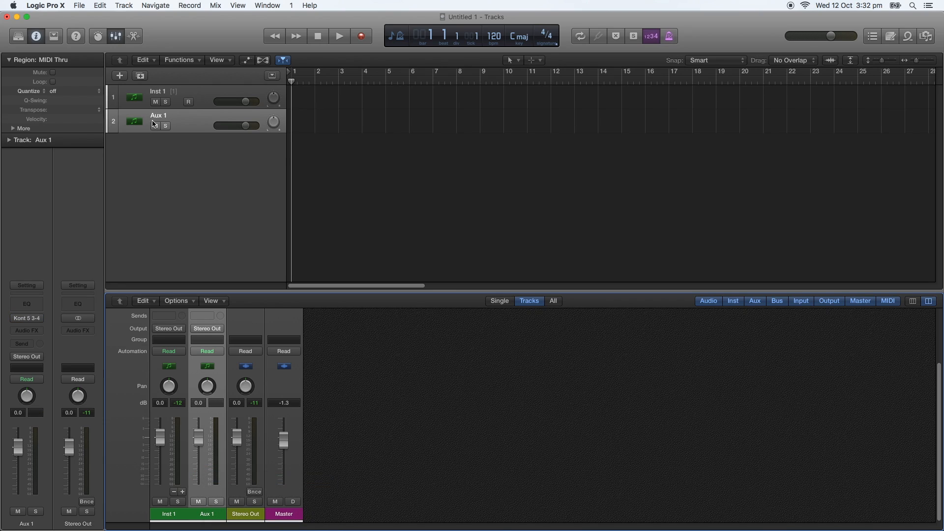
pyautogui.click(177, 92)
pyautogui.click(190, 127)
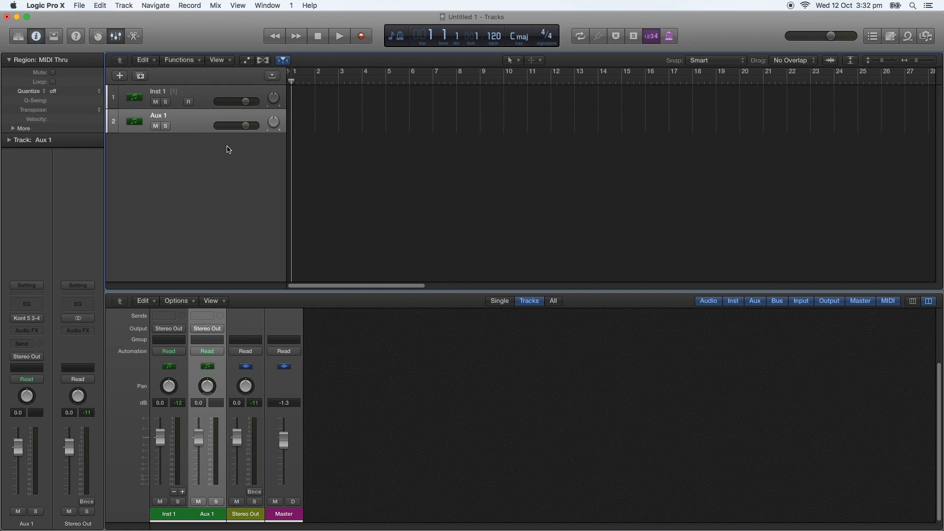
# - Show the Kontakt window and compare the Inst 1 and Aux 1 tracks by selecting them alternately
pyautogui.press('v')
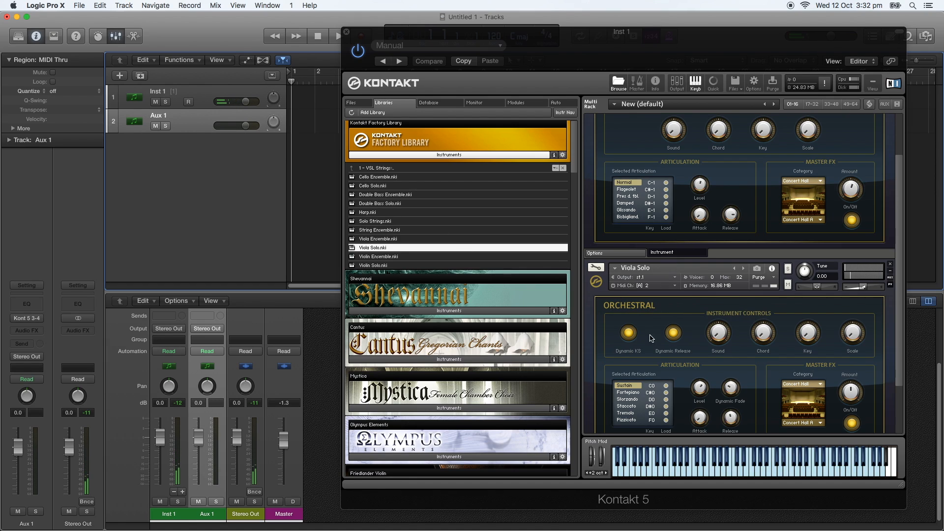
pyautogui.click(175, 95)
pyautogui.click(195, 128)
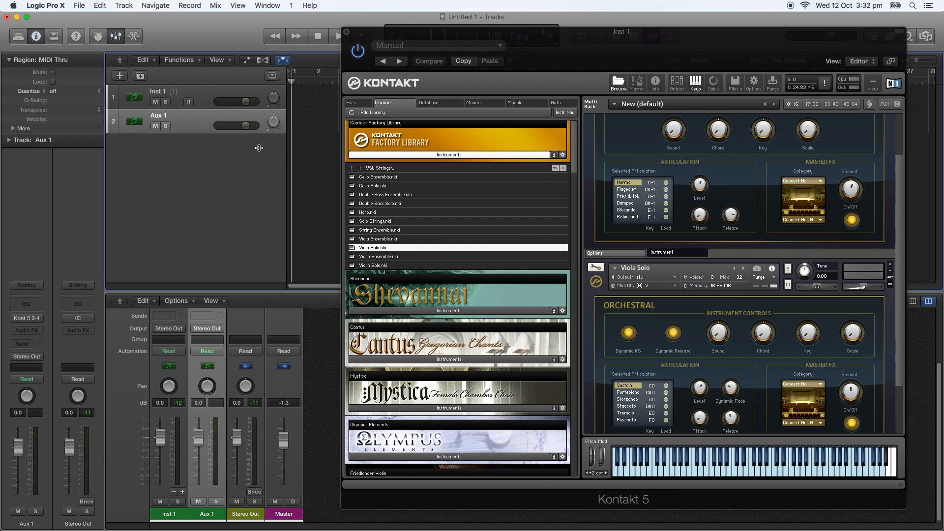
pyautogui.click(178, 95)
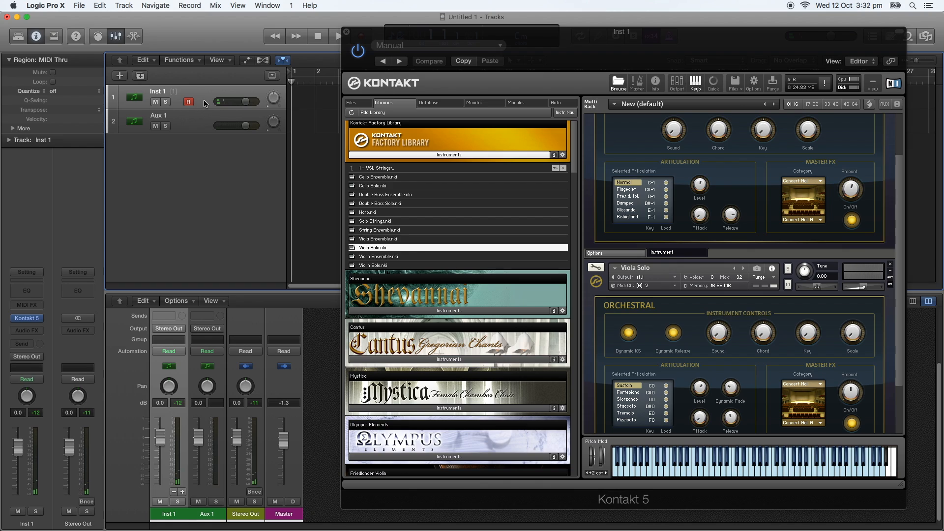
# - Select the Aux 1 track and route the Viola Solo instrument's output to st.2
pyautogui.click(193, 128)
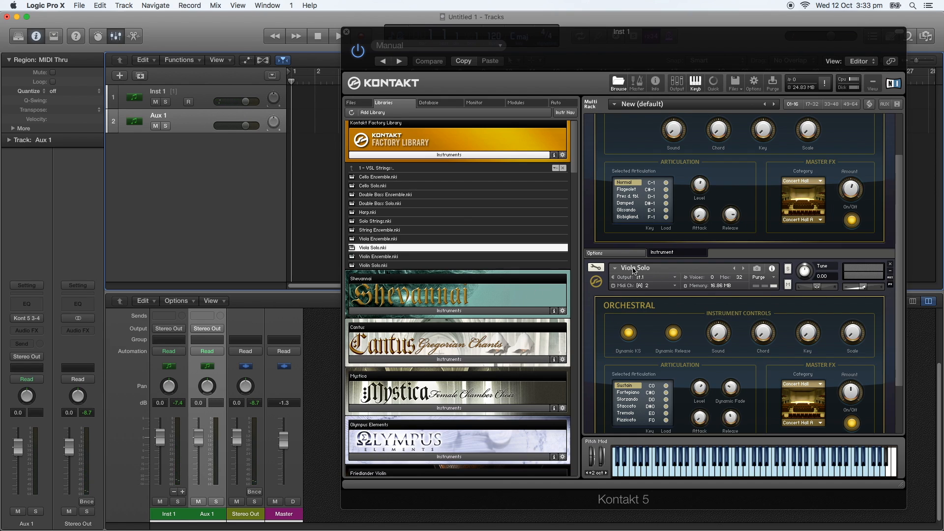
pyautogui.click(673, 278)
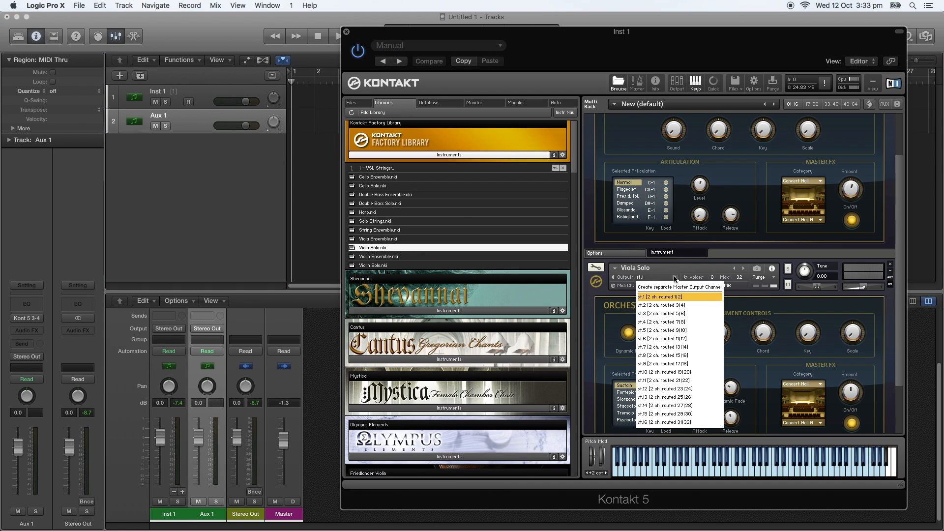
pyautogui.click(662, 305)
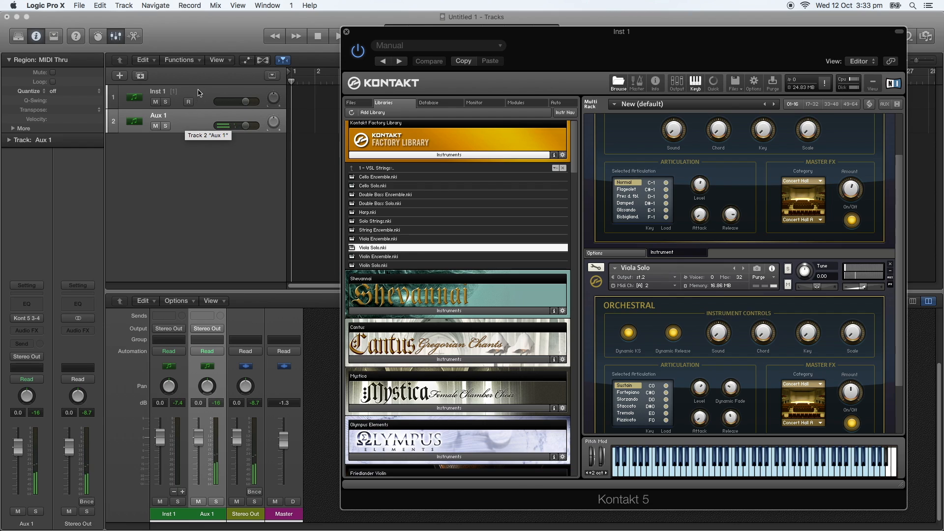
# - Select the Inst 1 track and load Cello Solo.nki into the Kontakt rack below the Viola Solo instrument
pyautogui.click(203, 106)
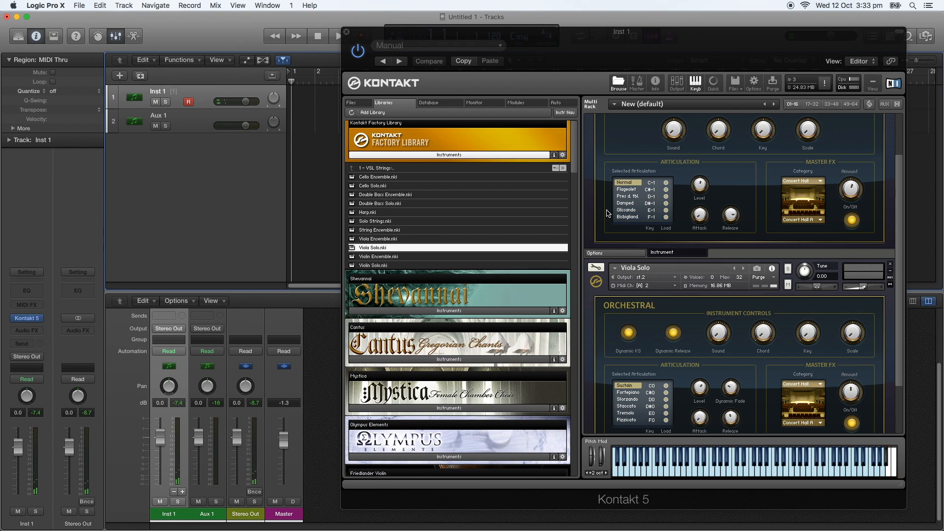
pyautogui.click(900, 223)
pyautogui.moveTo(900, 224); pyautogui.dragTo(895, 316)
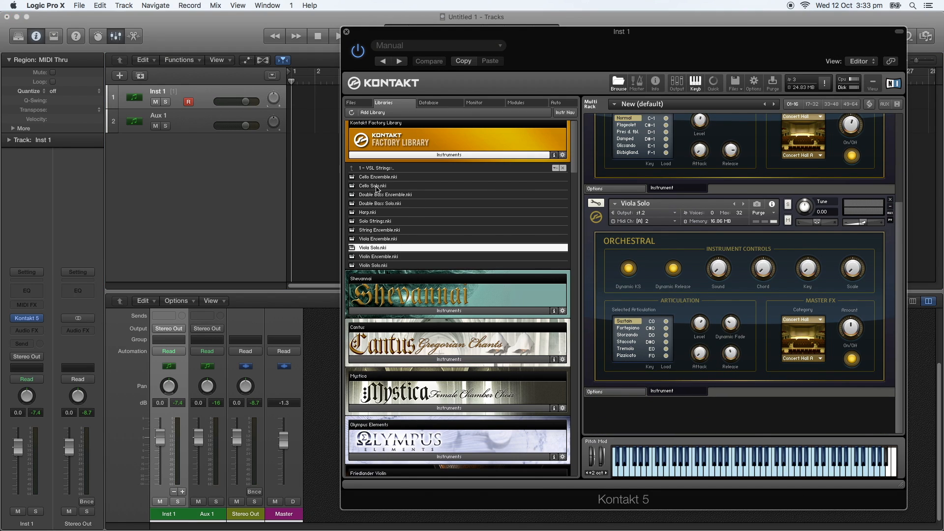
pyautogui.moveTo(376, 187); pyautogui.dragTo(654, 413)
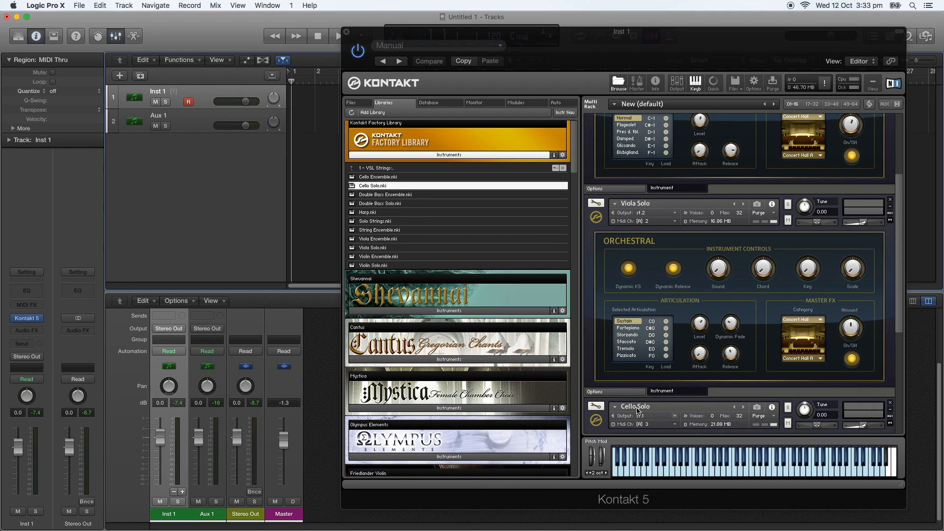
# - Route the Cello Solo instrument's output to st.3
pyautogui.moveTo(899, 308); pyautogui.dragTo(907, 404)
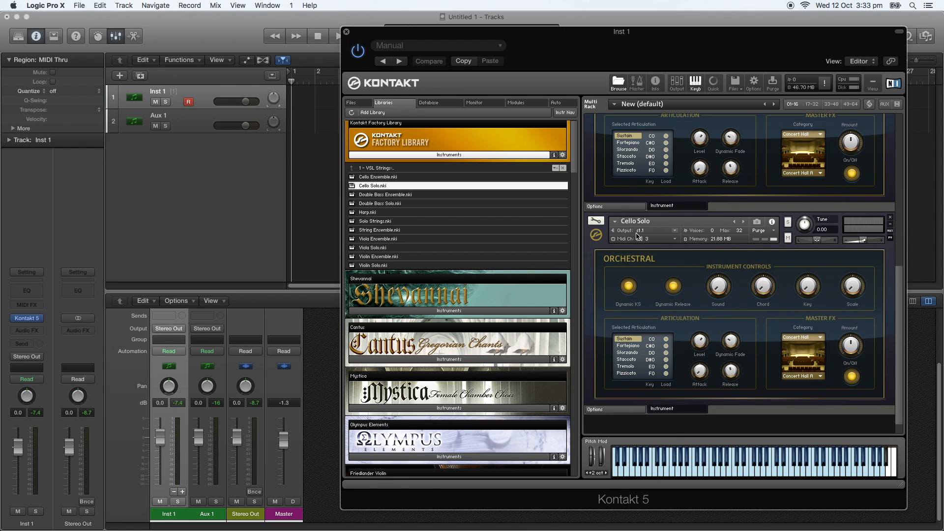
pyautogui.click(673, 231)
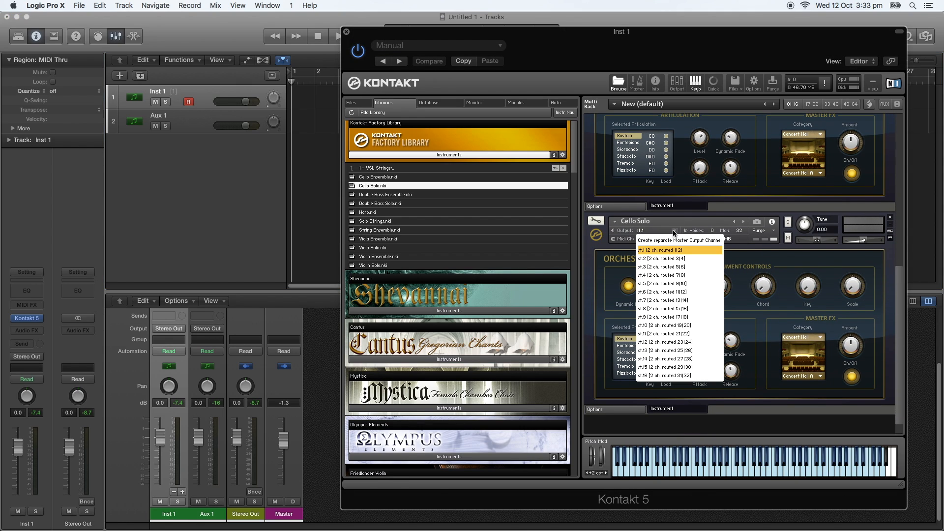
pyautogui.click(666, 266)
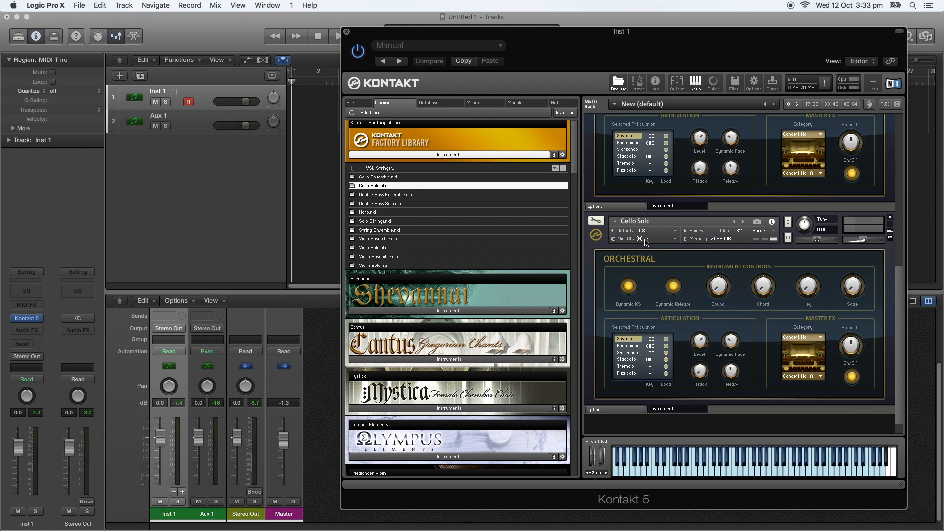
# - Review the output and MIDI channel assignments of the Harp, Viola Solo and Cello Solo instruments in the rack
pyautogui.moveTo(899, 313); pyautogui.dragTo(898, 301)
pyautogui.scroll(5, 898, 302)
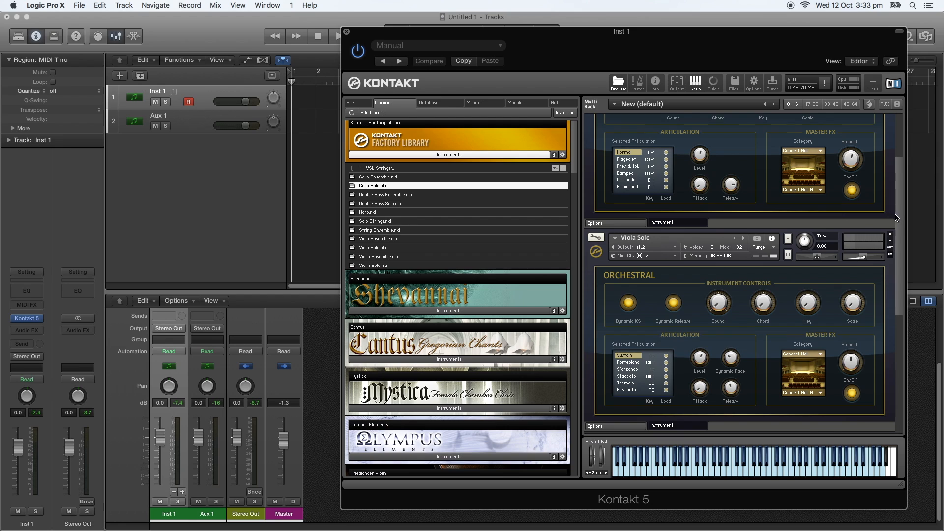
pyautogui.moveTo(895, 217); pyautogui.dragTo(899, 166)
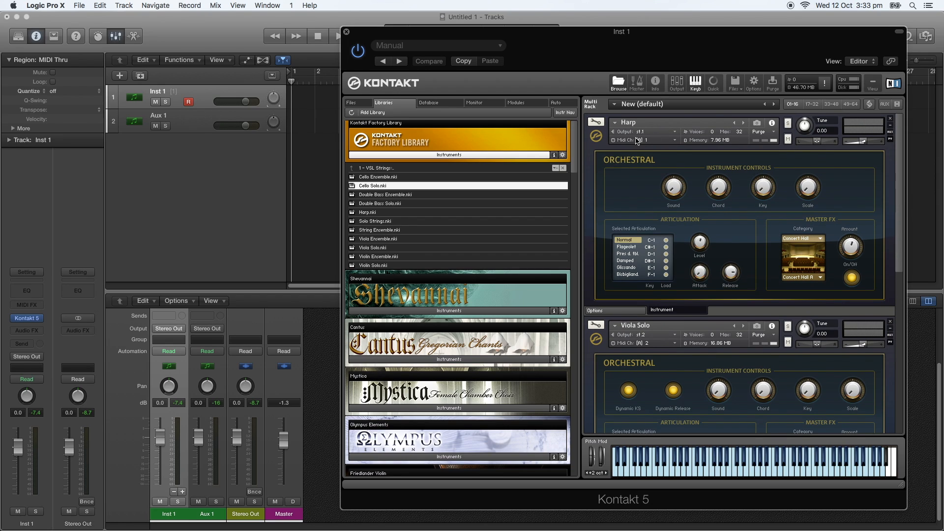
pyautogui.scroll(-3, 898, 172)
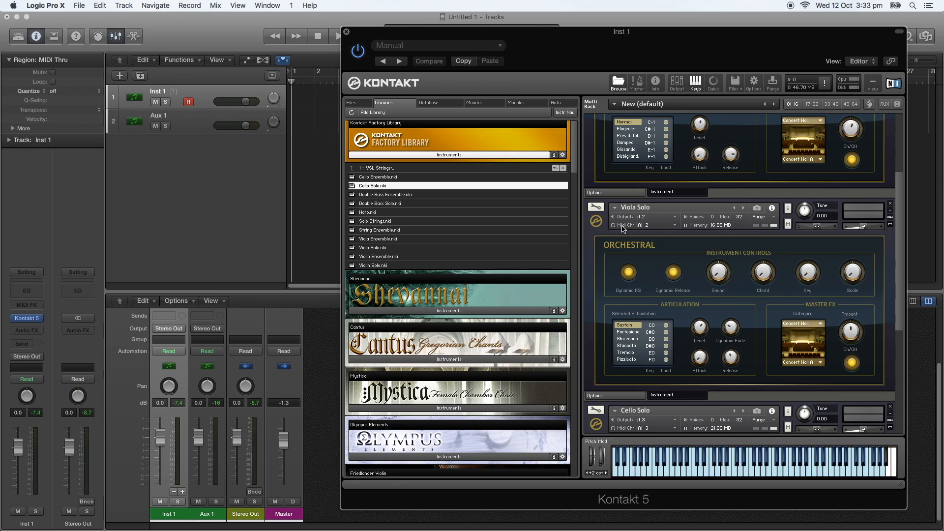
pyautogui.moveTo(900, 243); pyautogui.dragTo(902, 339)
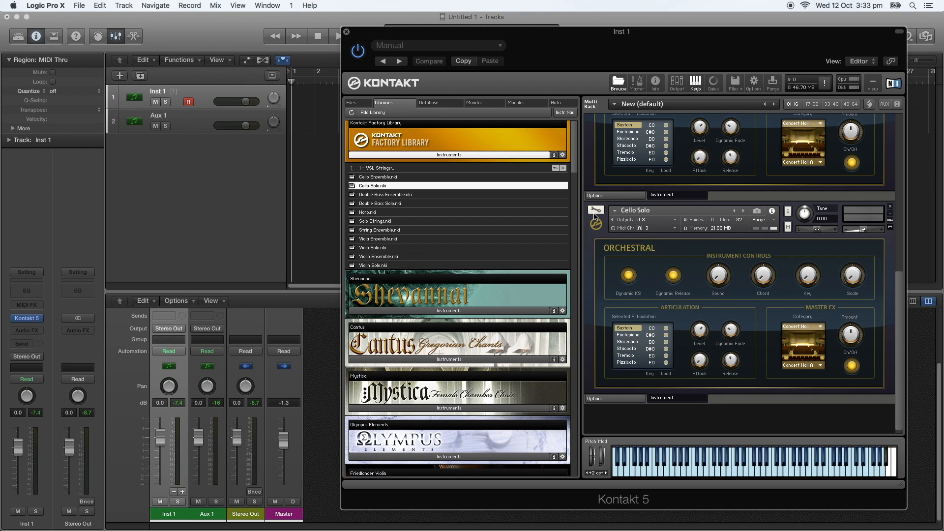
# - Hide the plug-in window, add a second aux channel to Inst 1 in the mixer and create a track for it
pyautogui.press('super+w')
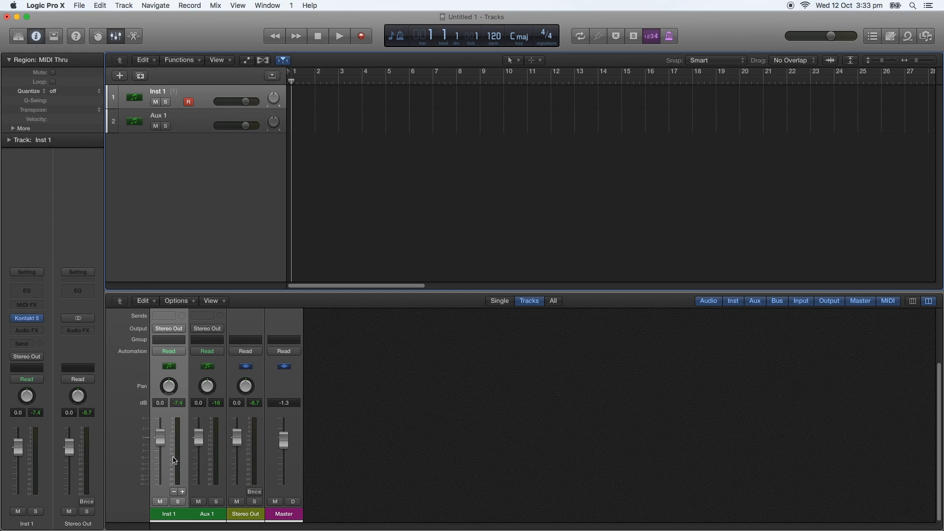
pyautogui.click(183, 492)
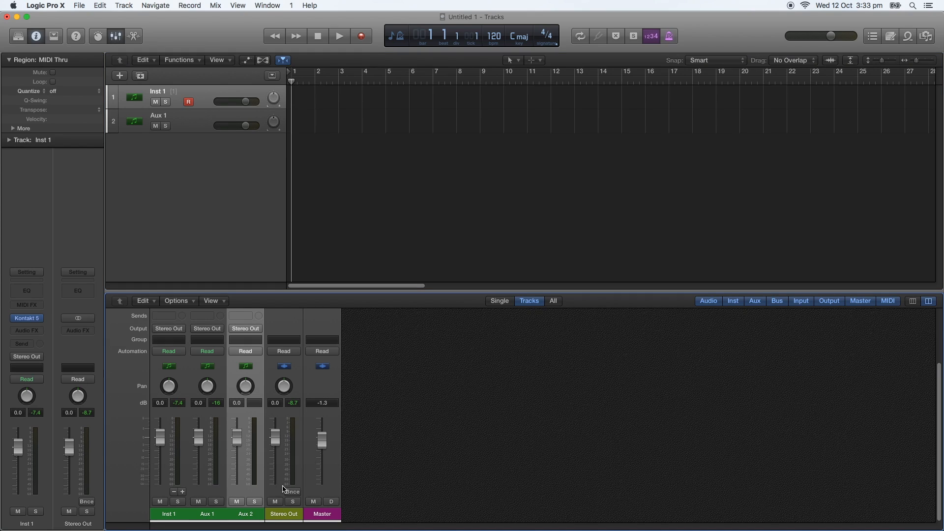
pyautogui.rightClick(250, 464)
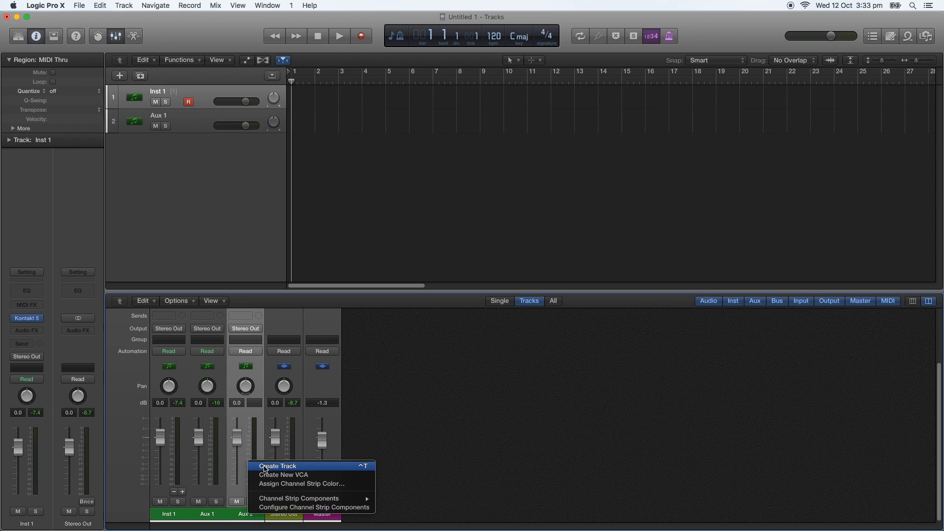
pyautogui.click(264, 467)
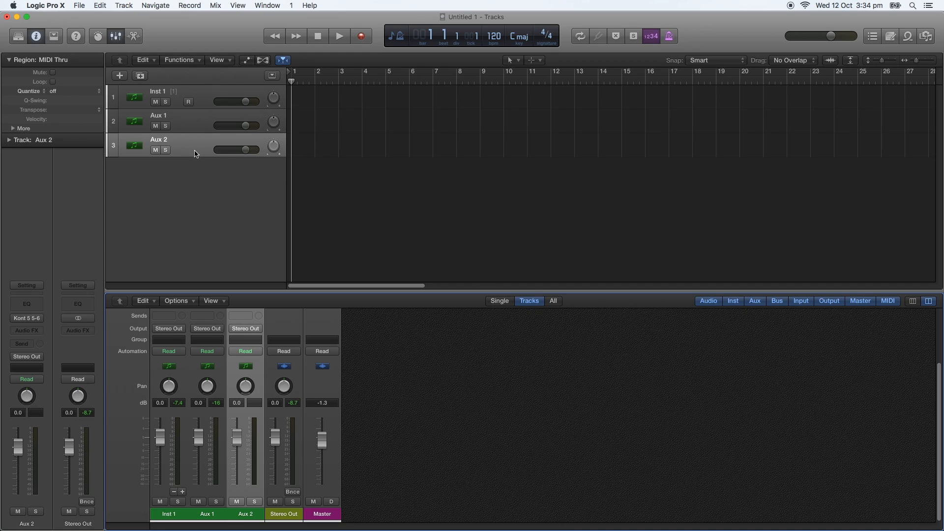
# - Check the multi-output tracks by selecting Aux 1 and returning to Inst 1
pyautogui.click(192, 124)
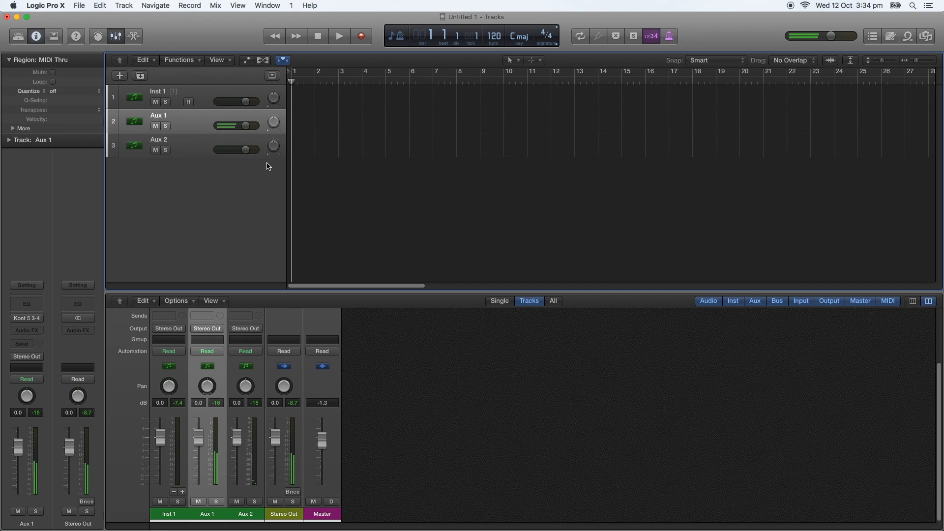
pyautogui.click(179, 99)
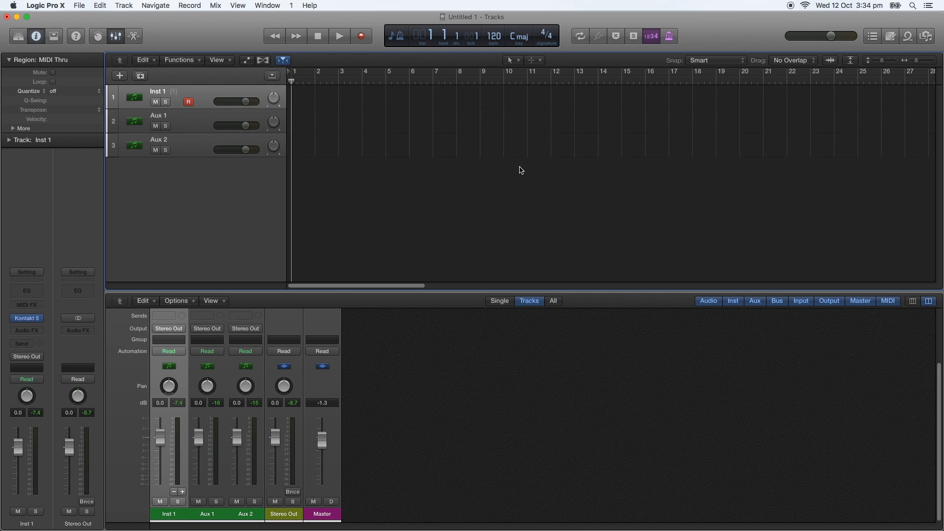
# - Show the Kontakt window again and collapse the Kontakt Factory Library's instrument list
pyautogui.press('v')
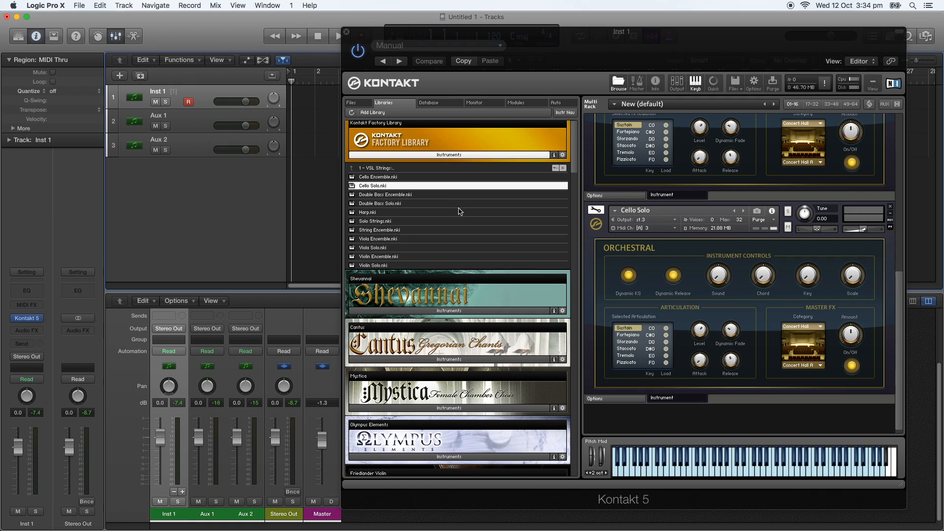
pyautogui.click(400, 156)
pyautogui.moveTo(898, 298); pyautogui.dragTo(894, 222)
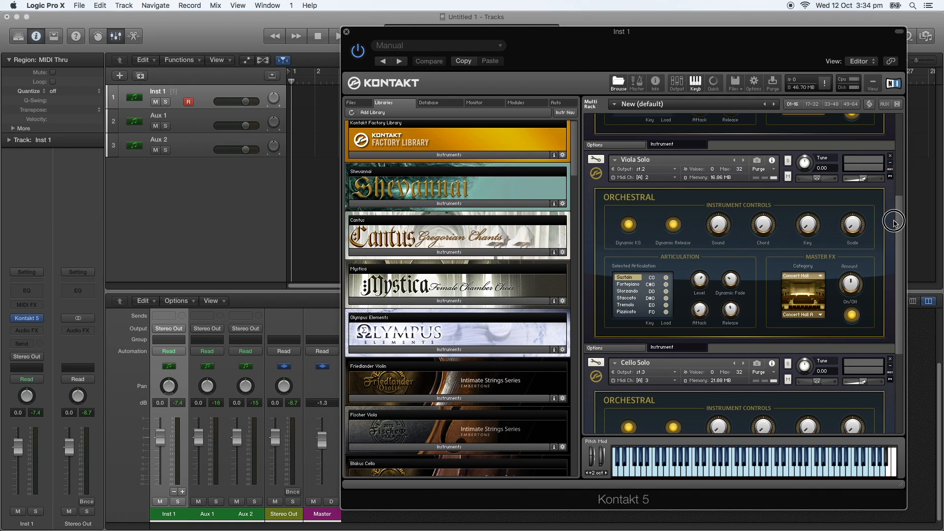